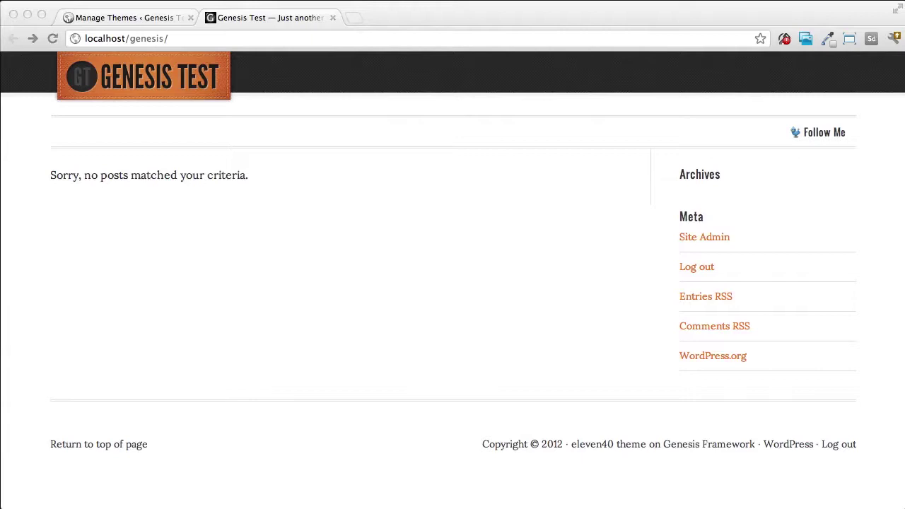
Step: Leave the Genesis Test front page, now in the eleven40 theme with no posts, and go to Finder
{"action": "key", "text": "super+Tab"}
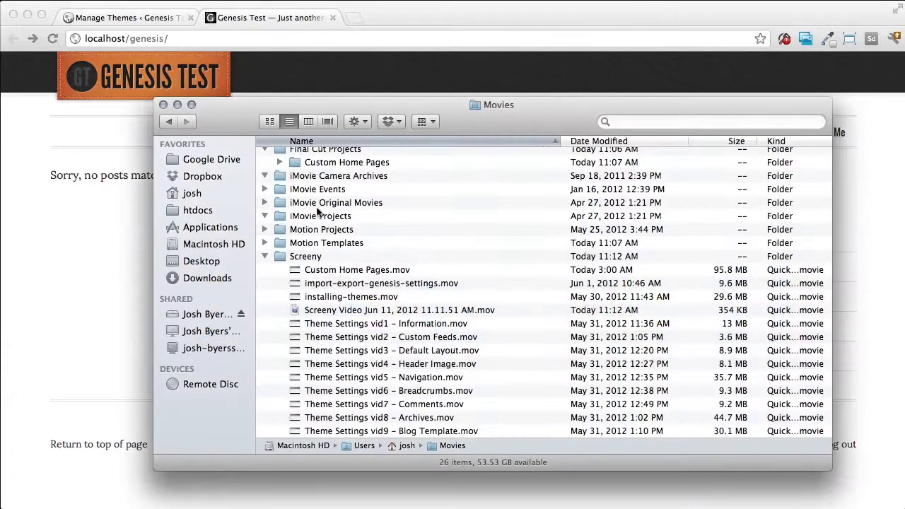
Step: Locate eleven40.xml inside Downloads > eleven40 > xml in Finder
{"action": "left_click", "coordinate": [218, 279]}
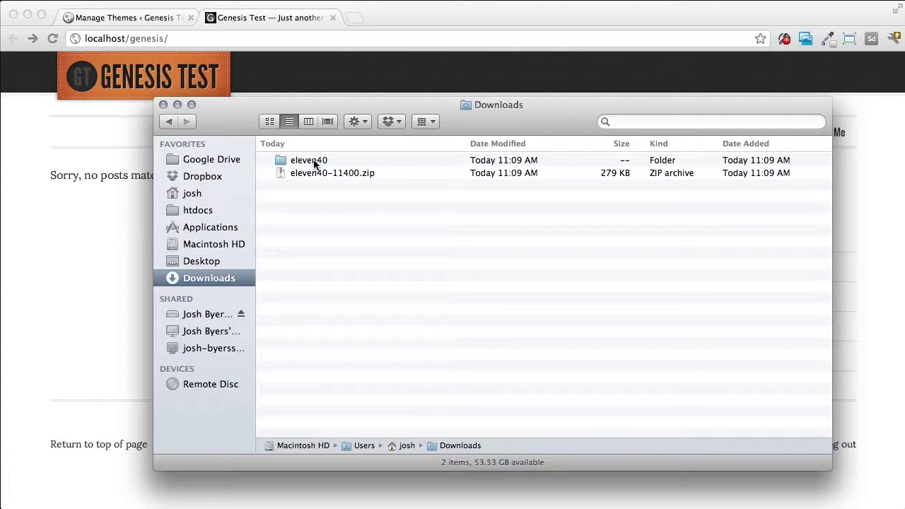
{"action": "left_click", "coordinate": [315, 163]}
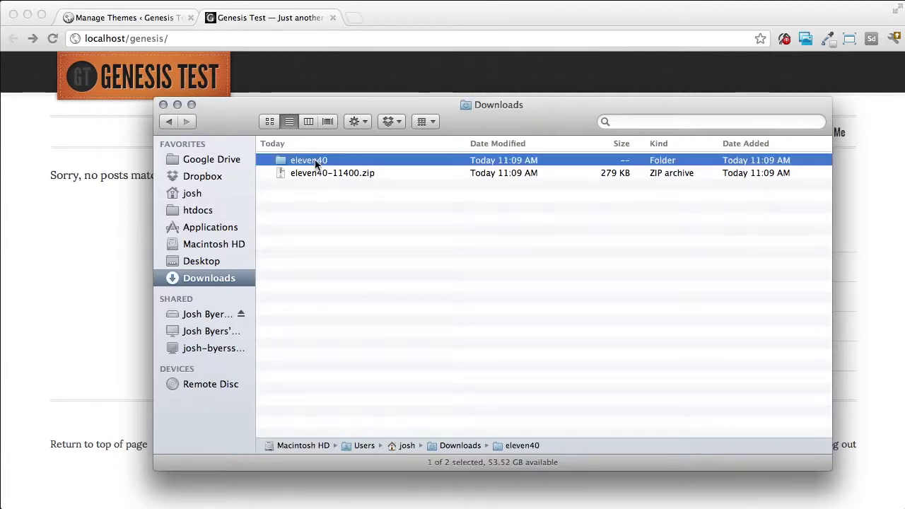
{"action": "double_click", "coordinate": [315, 163]}
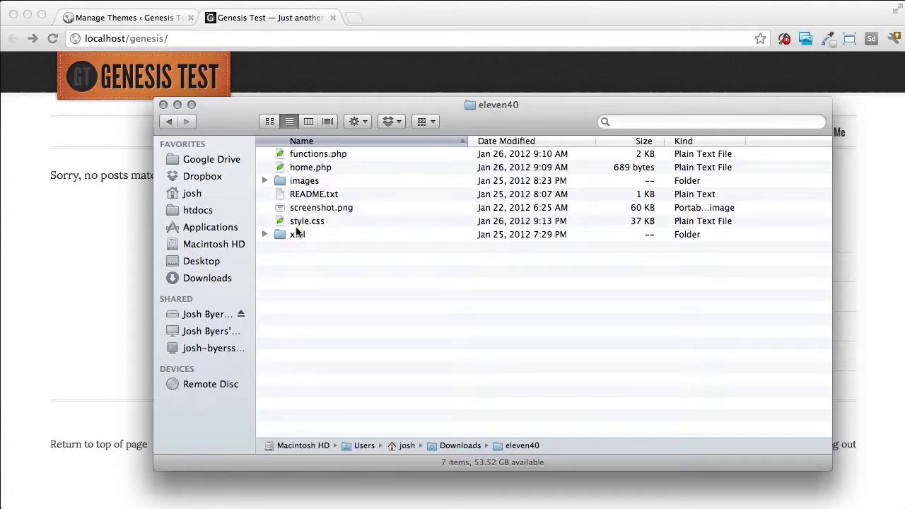
{"action": "left_click", "coordinate": [264, 236]}
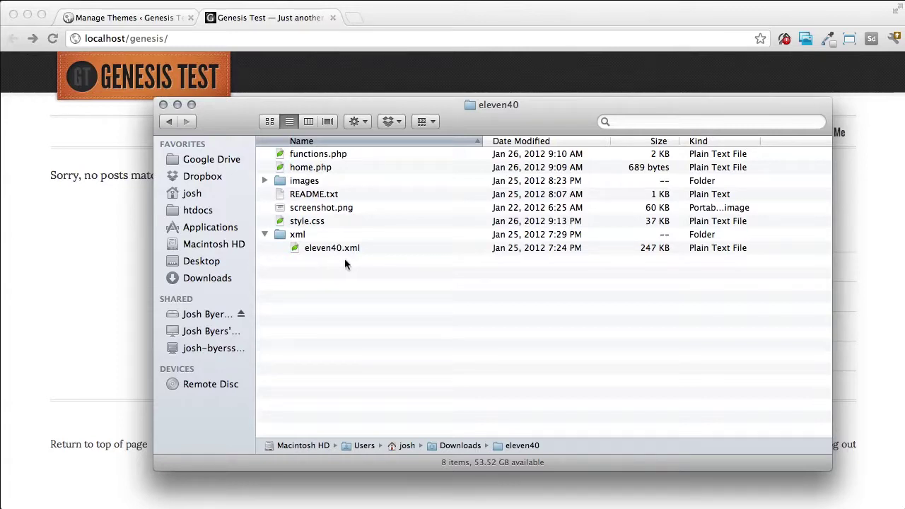
Step: Back in the Manage Themes admin tab, go to Tools > Import and choose the WordPress importer
{"action": "left_click", "coordinate": [111, 155]}
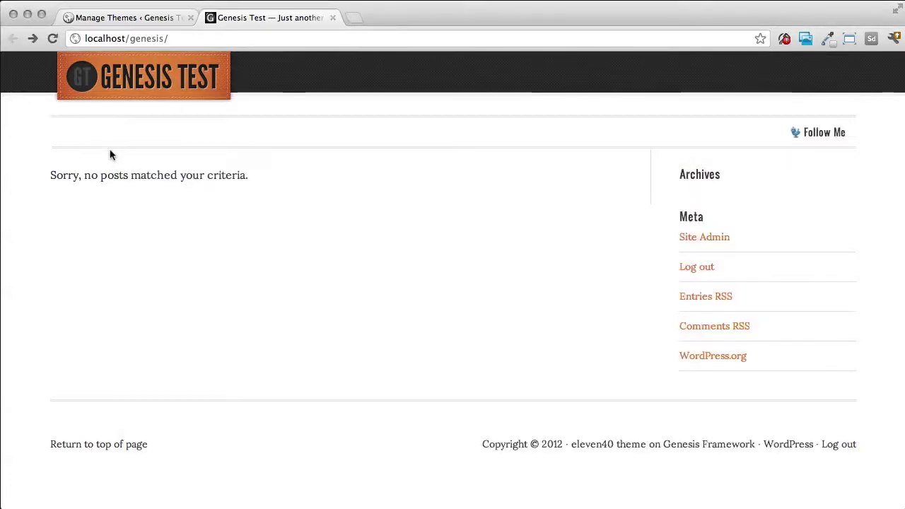
{"action": "left_click", "coordinate": [129, 18]}
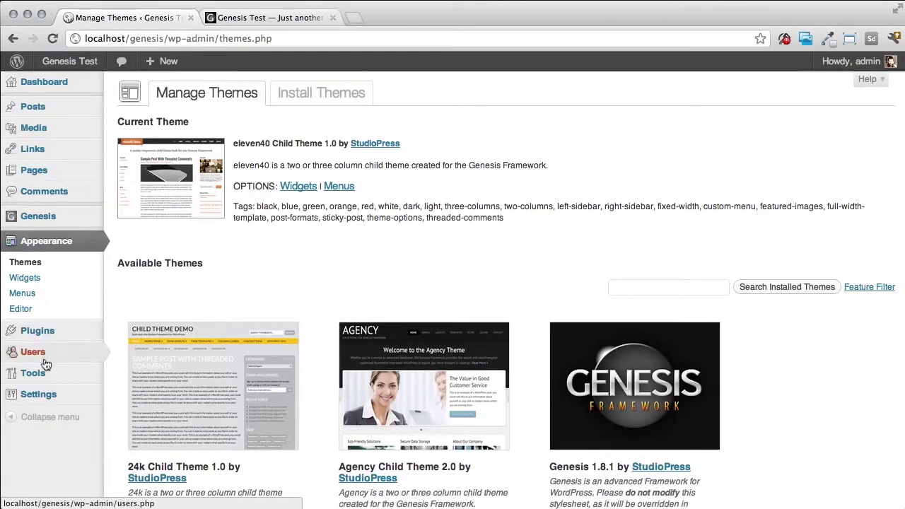
{"action": "mouse_move", "coordinate": [42, 377]}
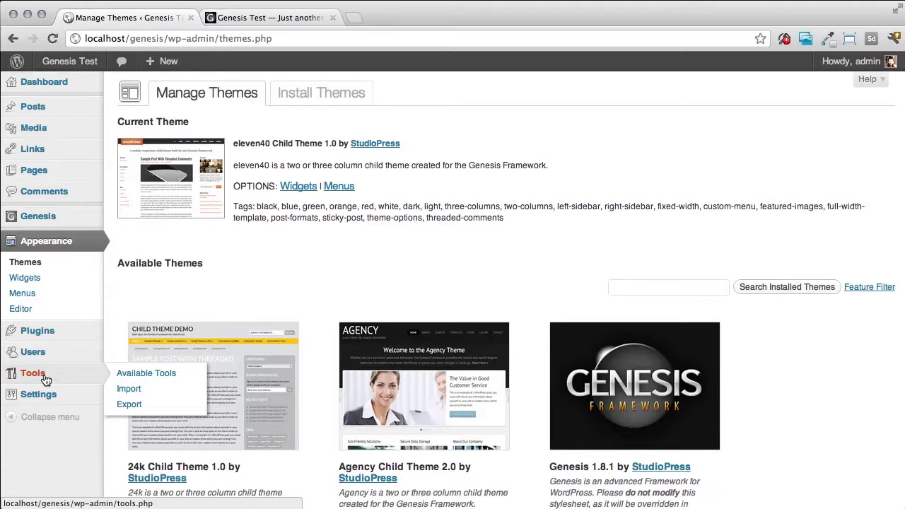
{"action": "left_click", "coordinate": [139, 397]}
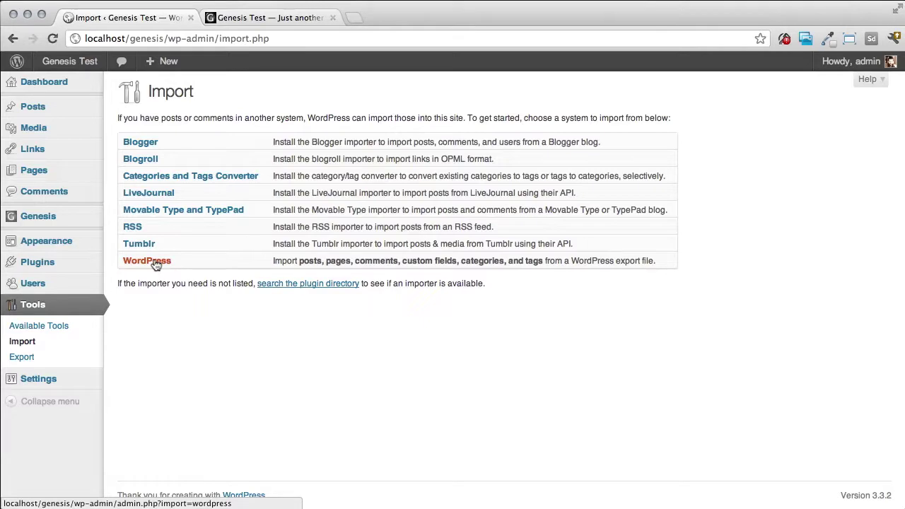
{"action": "left_click", "coordinate": [147, 261]}
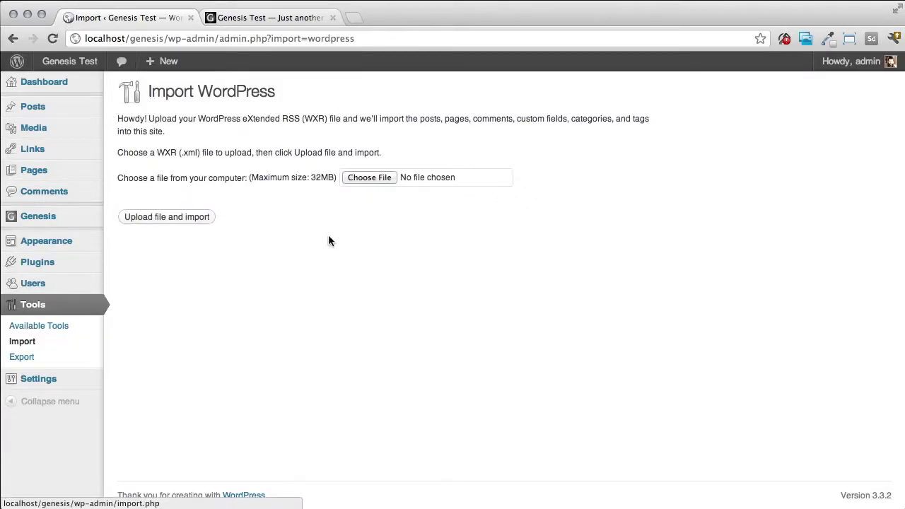
Step: Select Downloads/eleven40/xml/eleven40.xml and upload it for import
{"action": "left_click", "coordinate": [374, 181]}
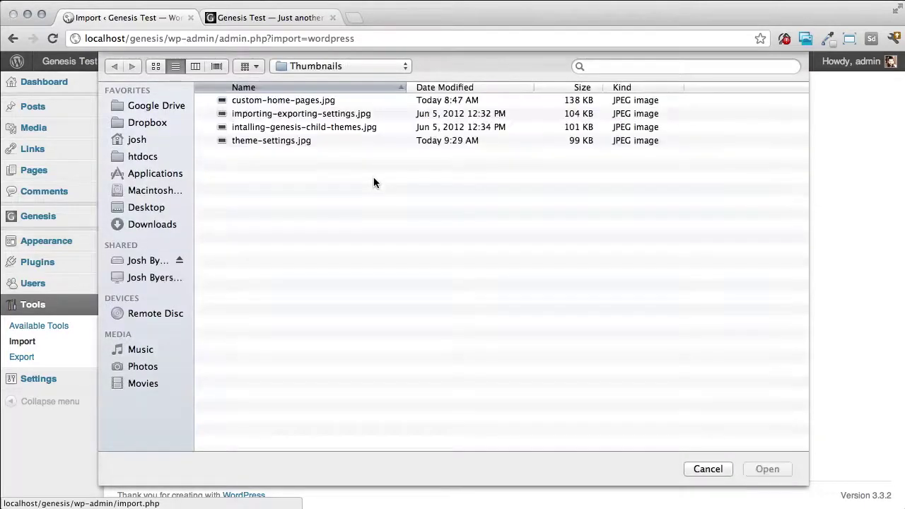
{"action": "left_click", "coordinate": [161, 224]}
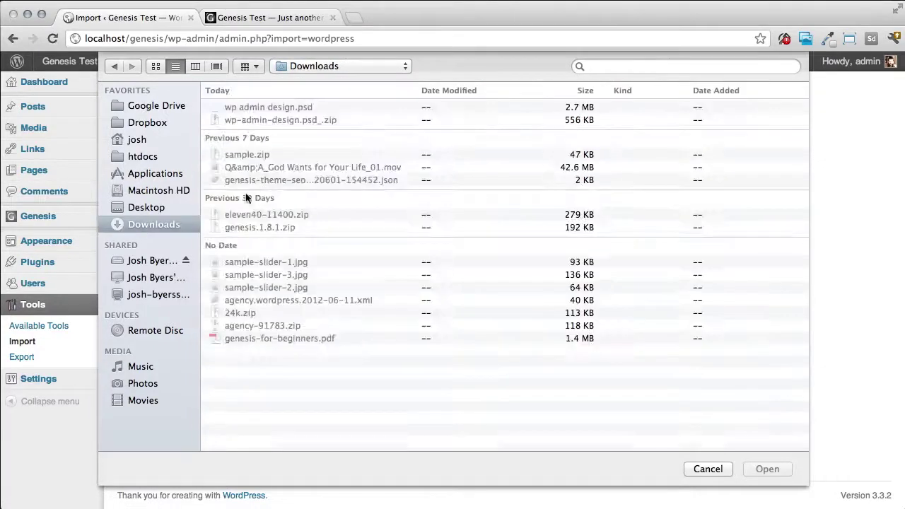
{"action": "left_click", "coordinate": [249, 109]}
{"action": "double_click", "coordinate": [250, 112]}
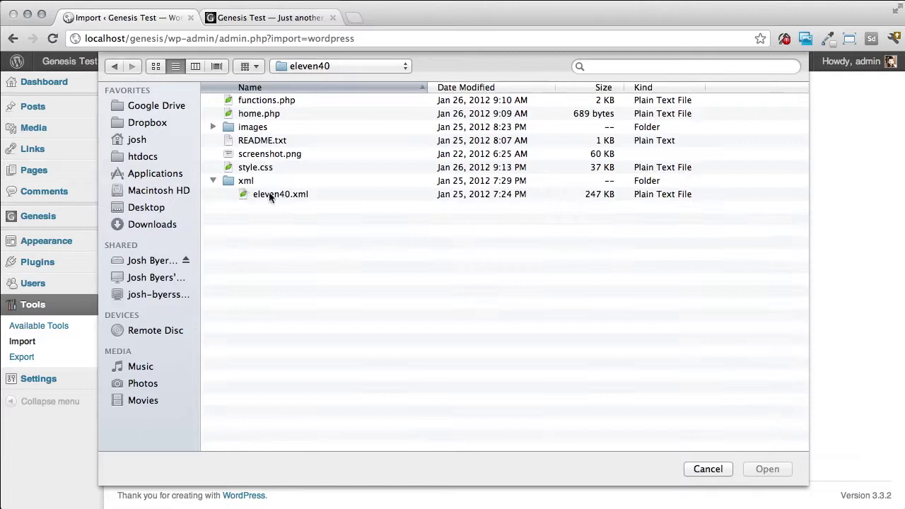
{"action": "left_click", "coordinate": [276, 196]}
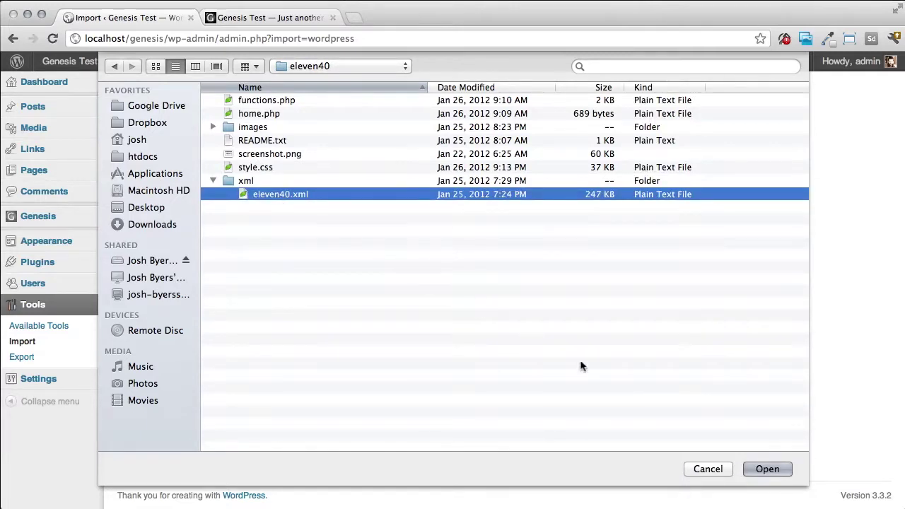
{"action": "left_click", "coordinate": [771, 468]}
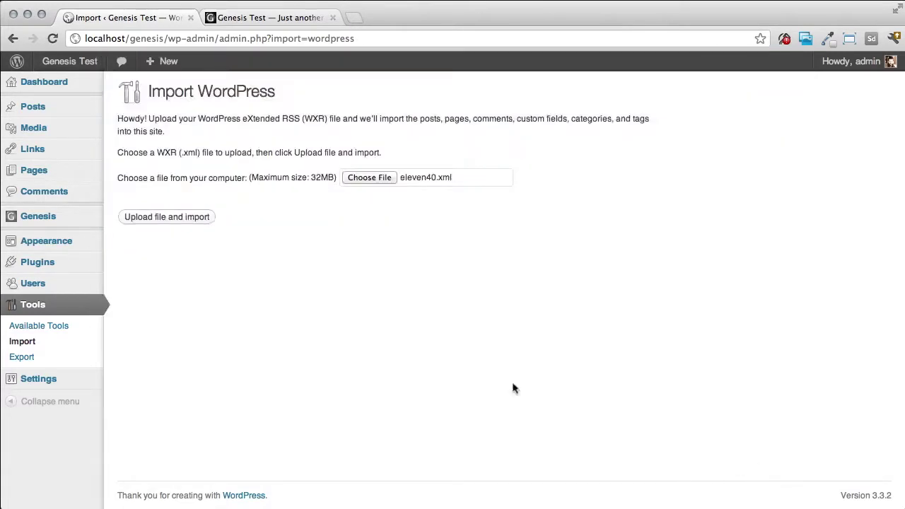
{"action": "left_click", "coordinate": [166, 217]}
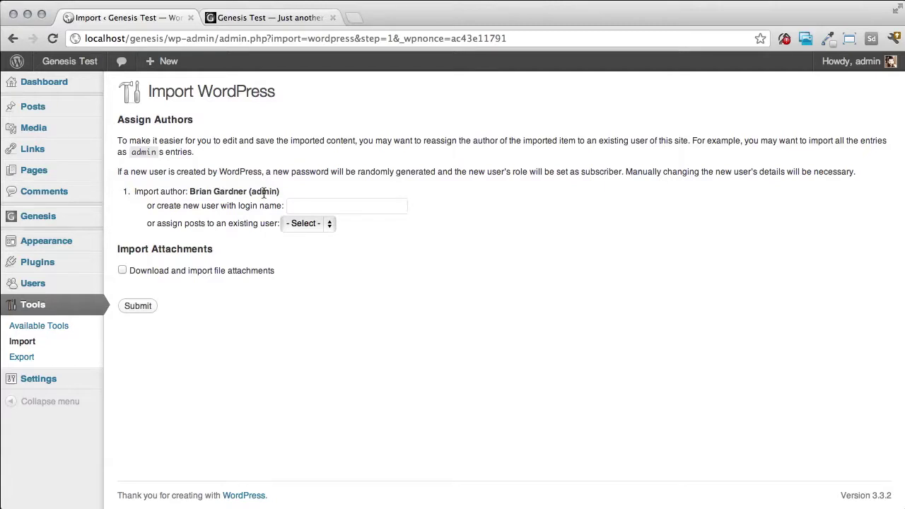
Step: Map the imported author to admin, enable attachment downloads, and run the import
{"action": "left_click", "coordinate": [310, 208]}
{"action": "left_click", "coordinate": [329, 224]}
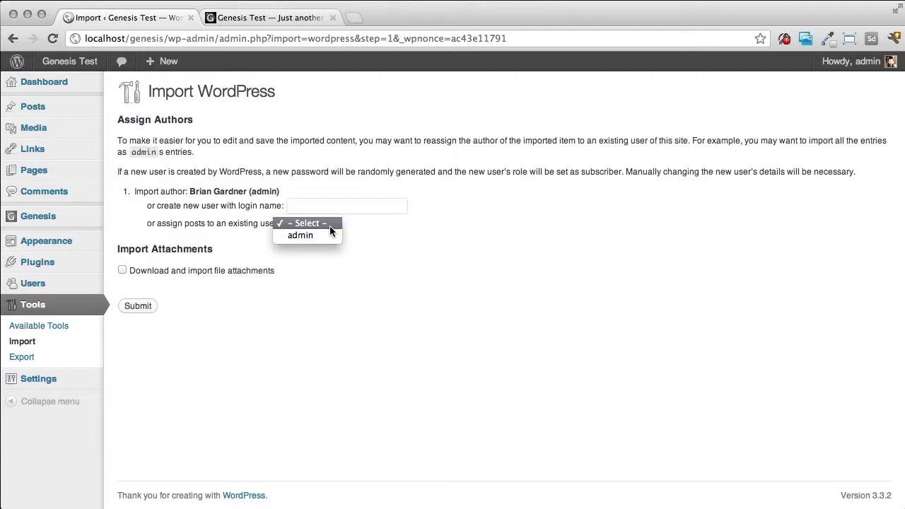
{"action": "left_click", "coordinate": [318, 235]}
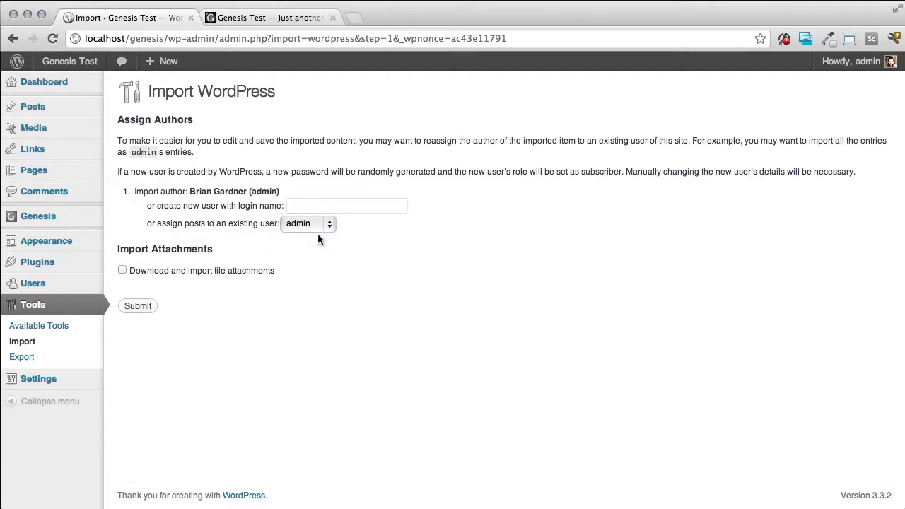
{"action": "left_click", "coordinate": [122, 270]}
{"action": "left_click", "coordinate": [138, 306]}
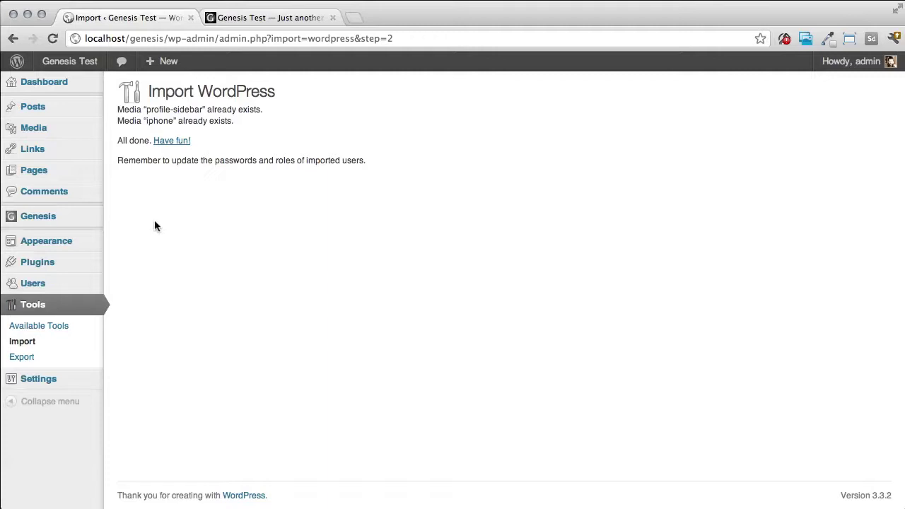
Step: Glance at Posts, then scroll through All Pages to confirm the 27 imported pages
{"action": "left_click", "coordinate": [43, 106]}
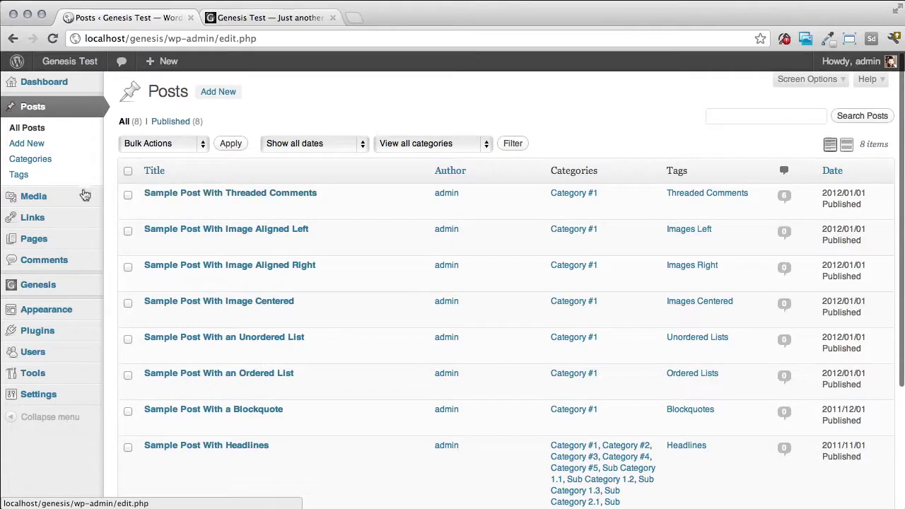
{"action": "left_click", "coordinate": [40, 237]}
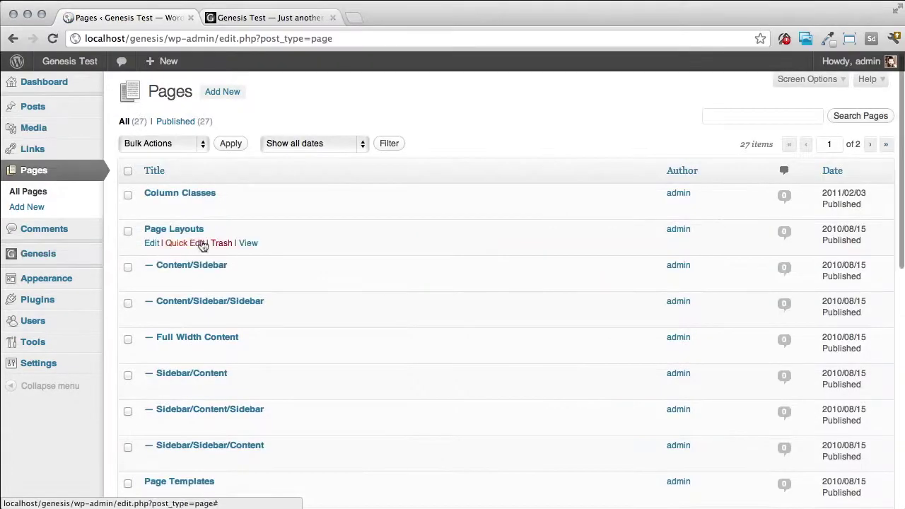
{"action": "scroll", "coordinate": [207, 247], "scroll_direction": "down", "scroll_amount": 5}
{"action": "scroll", "coordinate": [208, 247], "scroll_direction": "up", "scroll_amount": 3}
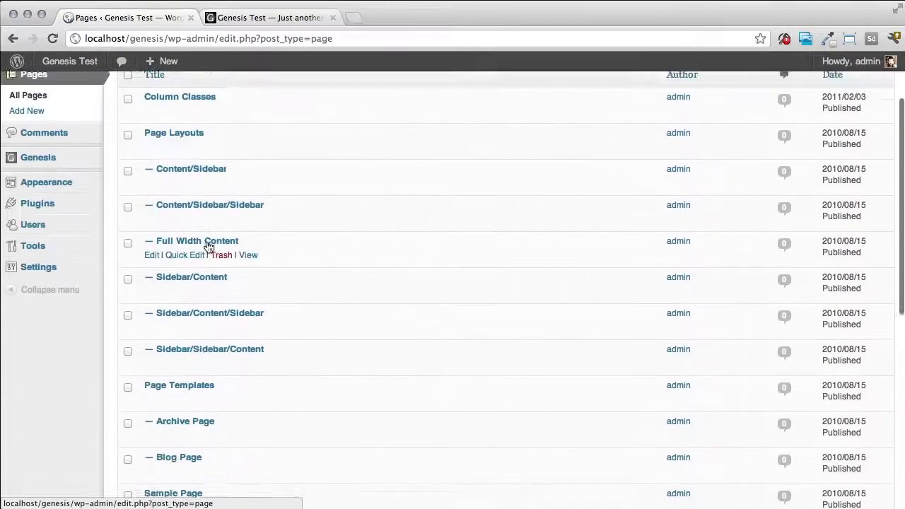
{"action": "scroll", "coordinate": [208, 246], "scroll_direction": "down", "scroll_amount": 8}
{"action": "scroll", "coordinate": [207, 246], "scroll_direction": "up", "scroll_amount": 3}
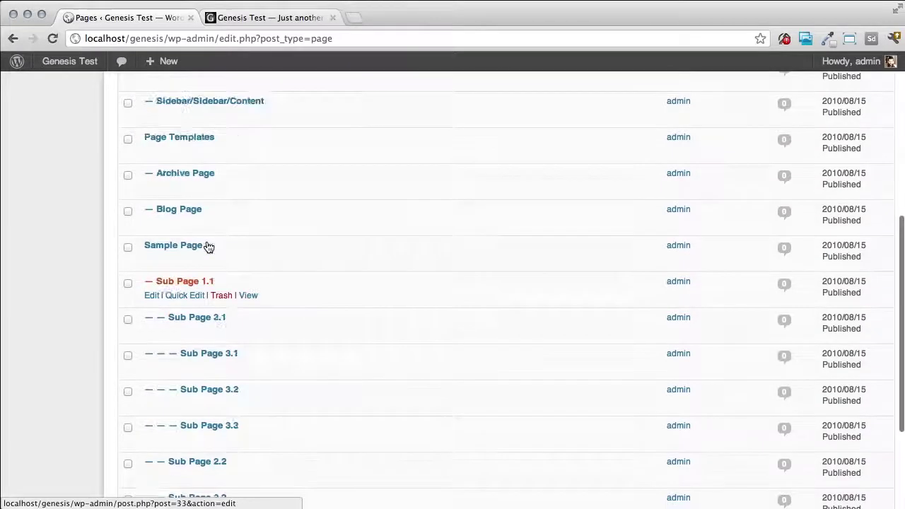
{"action": "scroll", "coordinate": [208, 246], "scroll_direction": "up", "scroll_amount": 5}
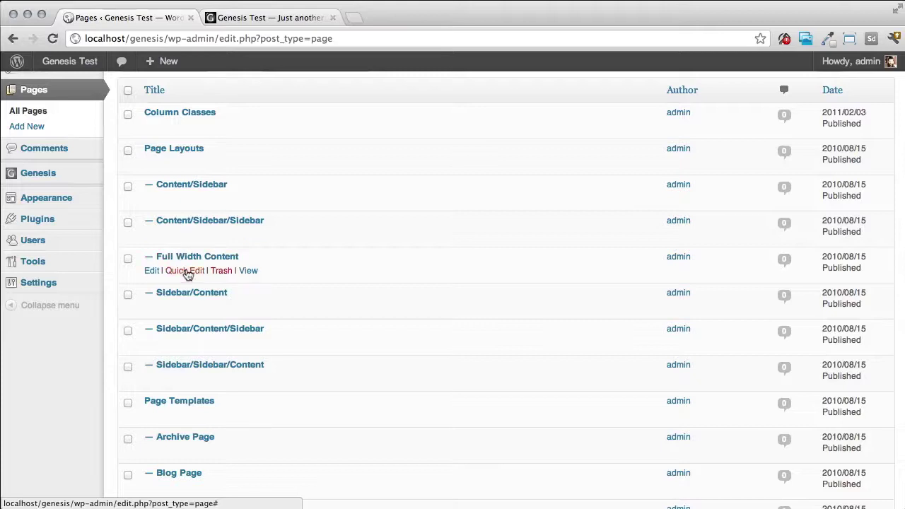
{"action": "scroll", "coordinate": [191, 267], "scroll_direction": "up", "scroll_amount": 1}
{"action": "scroll", "coordinate": [193, 262], "scroll_direction": "up", "scroll_amount": 2}
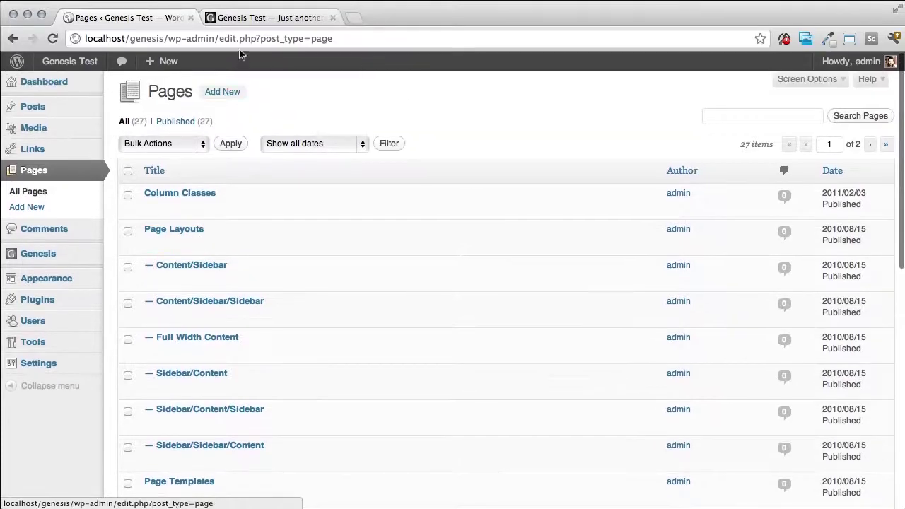
Step: Reload the live site to view the imported demo posts, then return to the admin Pages list
{"action": "left_click", "coordinate": [256, 17]}
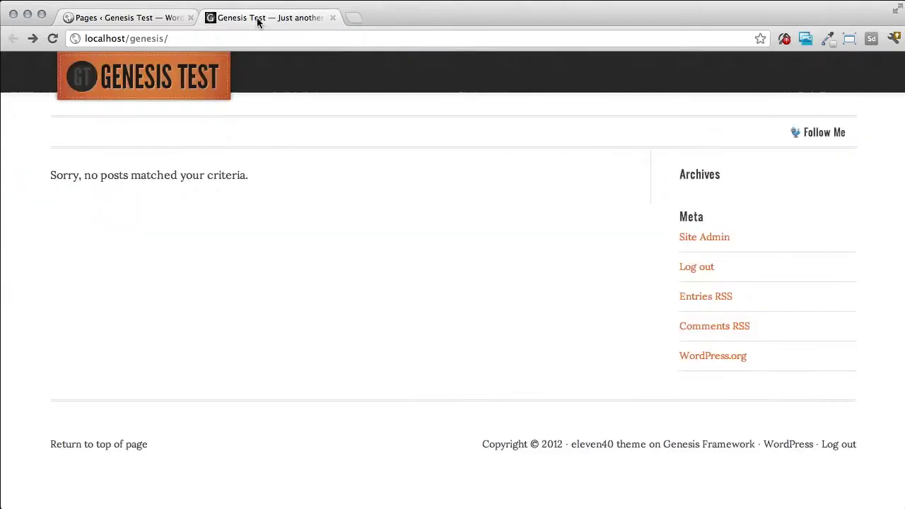
{"action": "left_click", "coordinate": [53, 40]}
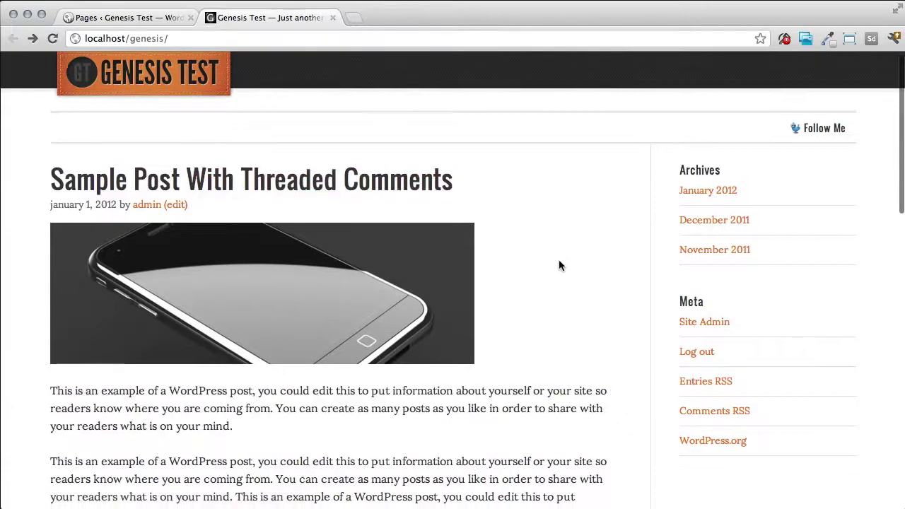
{"action": "scroll", "coordinate": [559, 262], "scroll_direction": "down", "scroll_amount": 5}
{"action": "scroll", "coordinate": [559, 265], "scroll_direction": "down", "scroll_amount": 10}
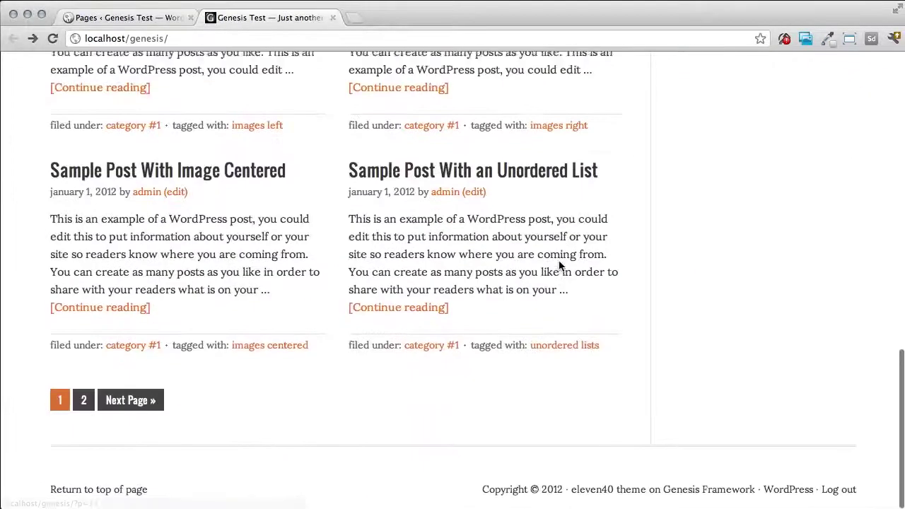
{"action": "scroll", "coordinate": [558, 265], "scroll_direction": "up", "scroll_amount": 15}
{"action": "scroll", "coordinate": [558, 265], "scroll_direction": "up", "scroll_amount": 3}
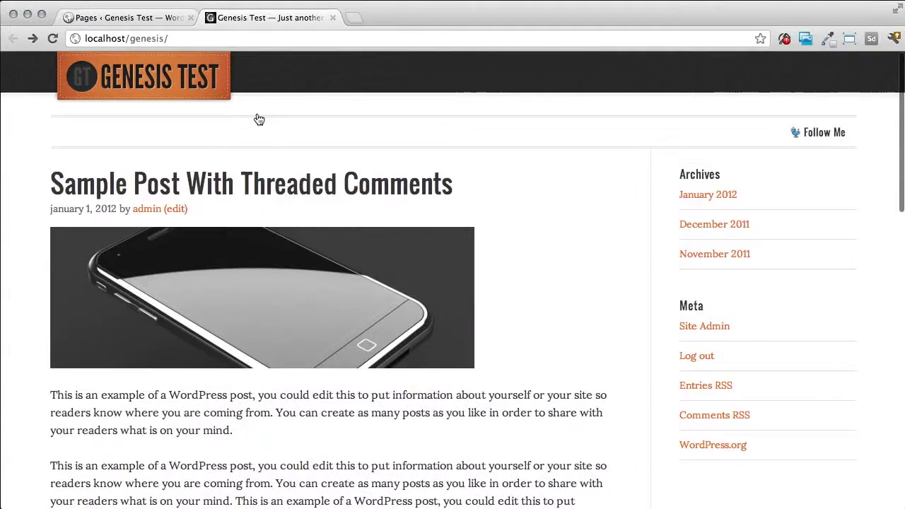
{"action": "left_click", "coordinate": [117, 18]}
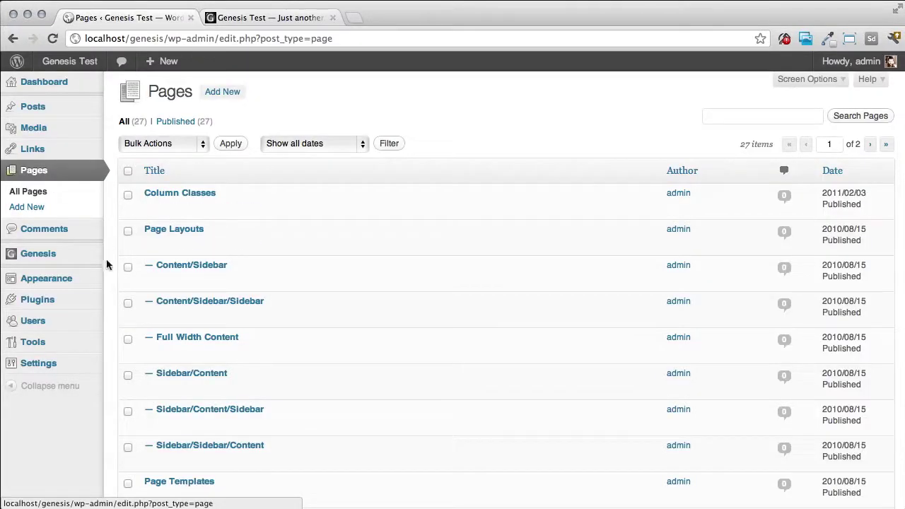
{"action": "mouse_move", "coordinate": [68, 279]}
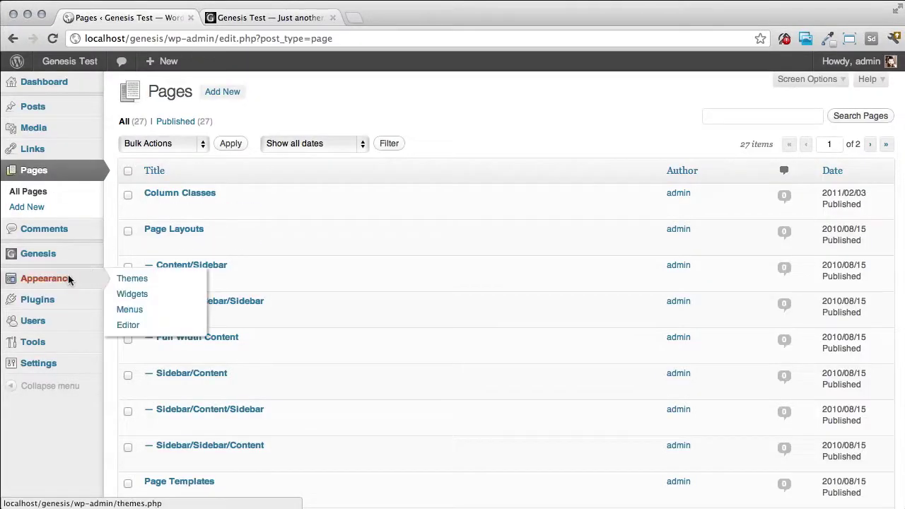
Step: Assign the Primary Navigation menu to the primary navigation location and save
{"action": "left_click", "coordinate": [146, 314]}
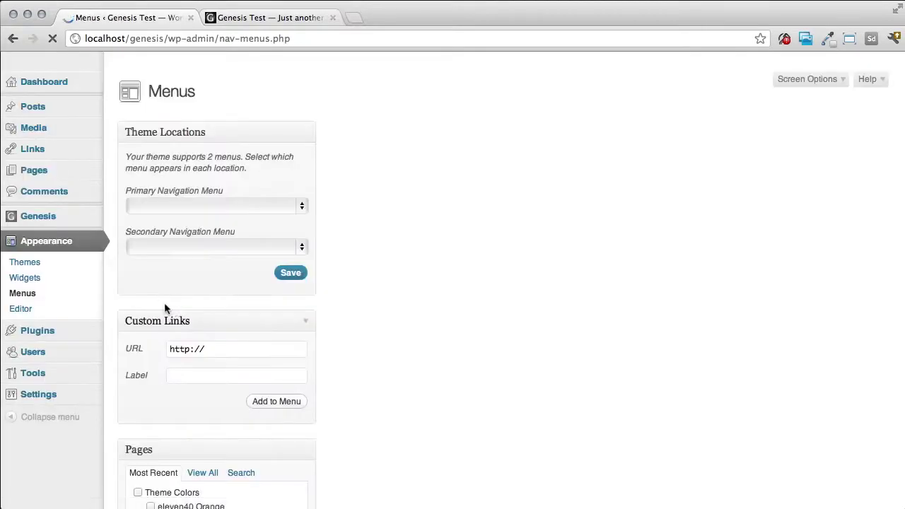
{"action": "left_click", "coordinate": [303, 206]}
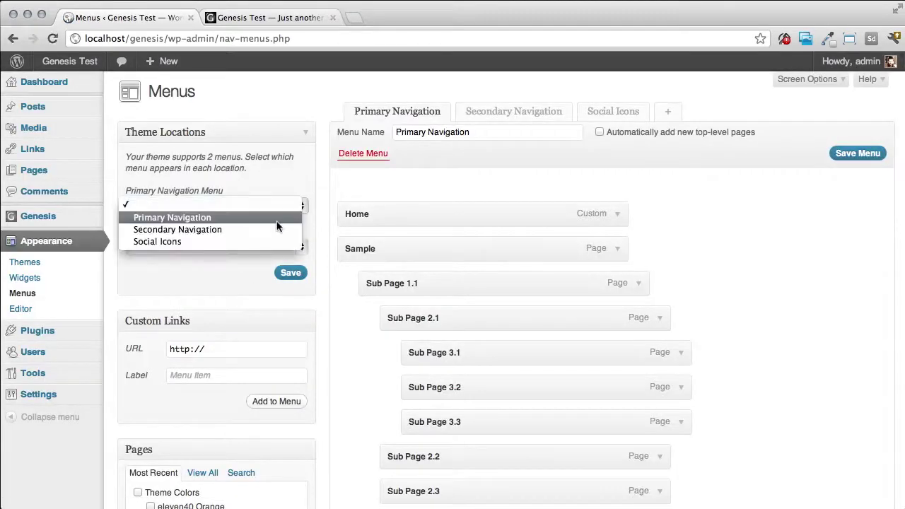
{"action": "left_click", "coordinate": [277, 218]}
{"action": "left_click", "coordinate": [287, 273]}
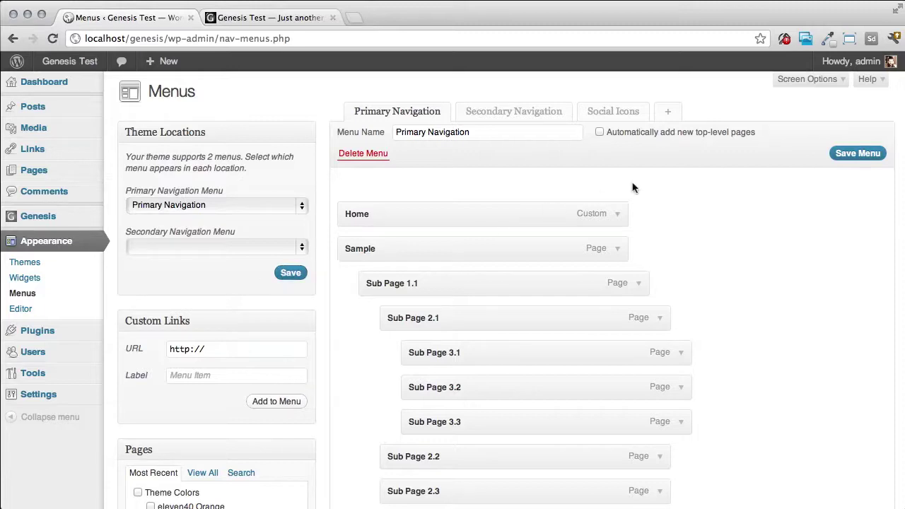
Step: Reload the live site to see the new Home-to-Contact nav bar, then return to Menus
{"action": "left_click", "coordinate": [275, 19]}
{"action": "left_click", "coordinate": [52, 38]}
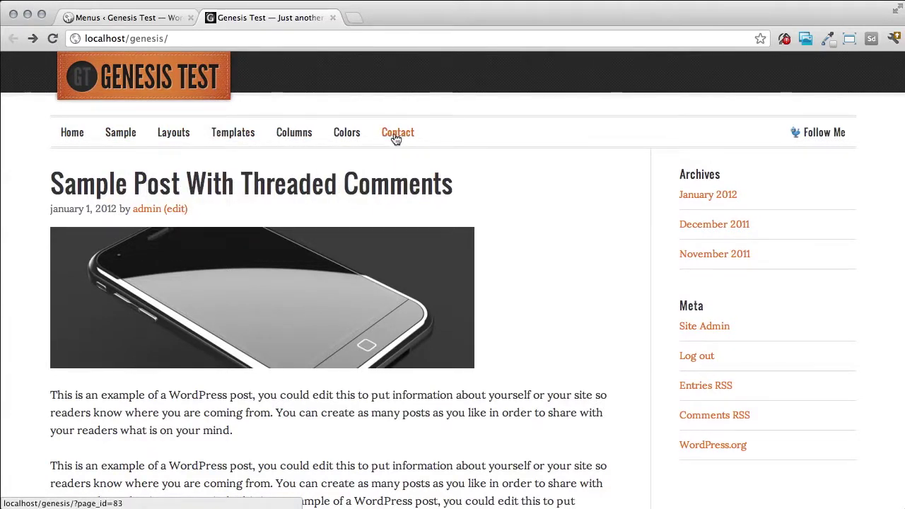
{"action": "left_click", "coordinate": [159, 17]}
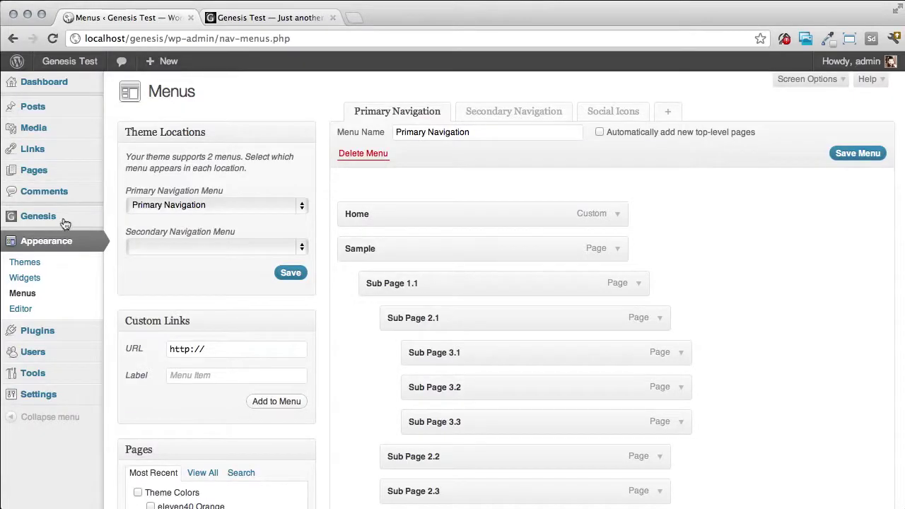
Step: Review the Genesis Theme Settings, including primary navigation with the Twitter 'Follow Me' extra
{"action": "mouse_move", "coordinate": [71, 222]}
{"action": "left_click", "coordinate": [128, 217]}
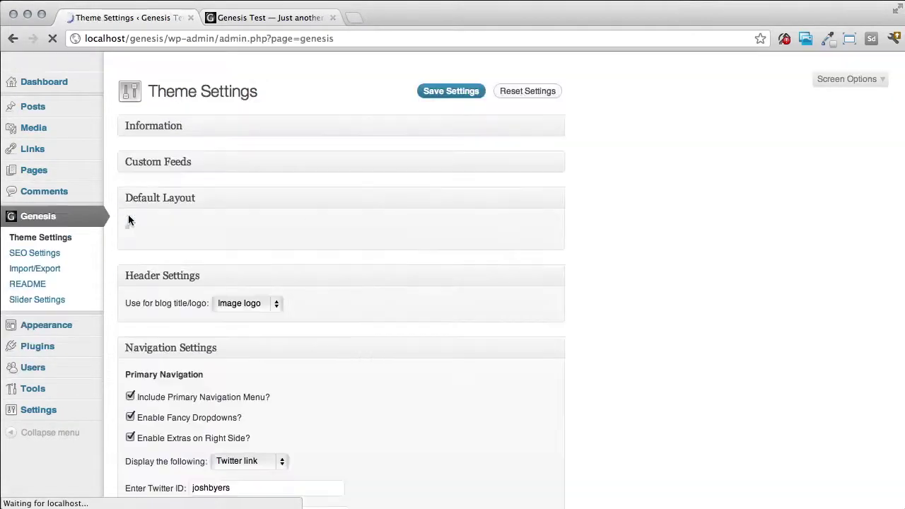
{"action": "scroll", "coordinate": [290, 328], "scroll_direction": "down", "scroll_amount": 4}
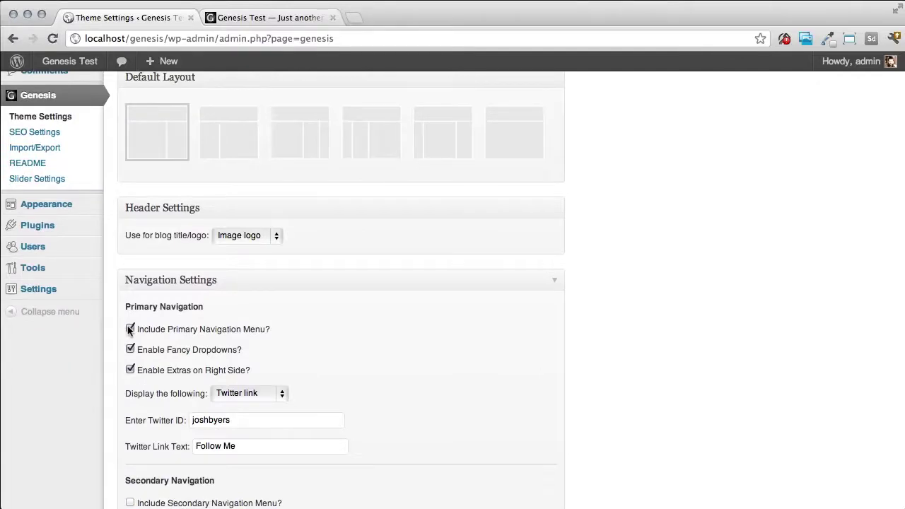
Step: Scroll the live front page to view the new navigation menu
{"action": "left_click", "coordinate": [298, 21]}
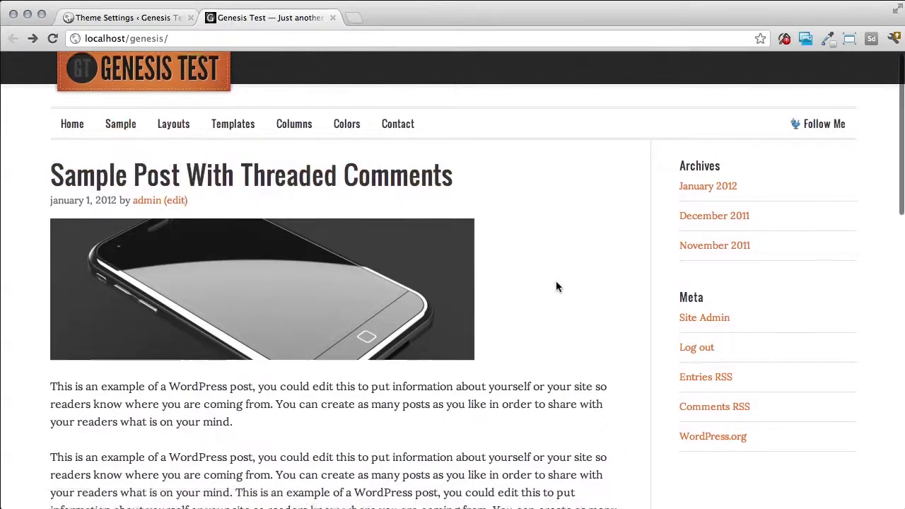
{"action": "scroll", "coordinate": [556, 282], "scroll_direction": "down", "scroll_amount": 5}
{"action": "scroll", "coordinate": [556, 283], "scroll_direction": "up", "scroll_amount": 5}
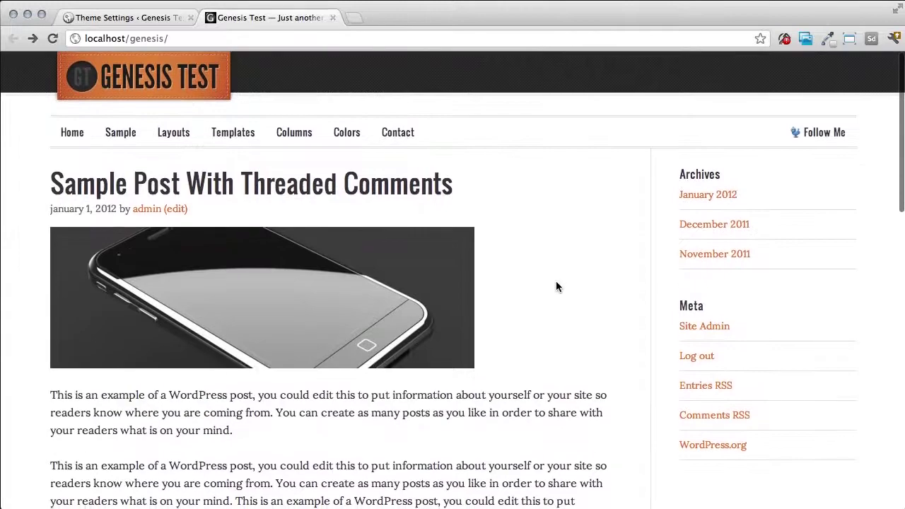